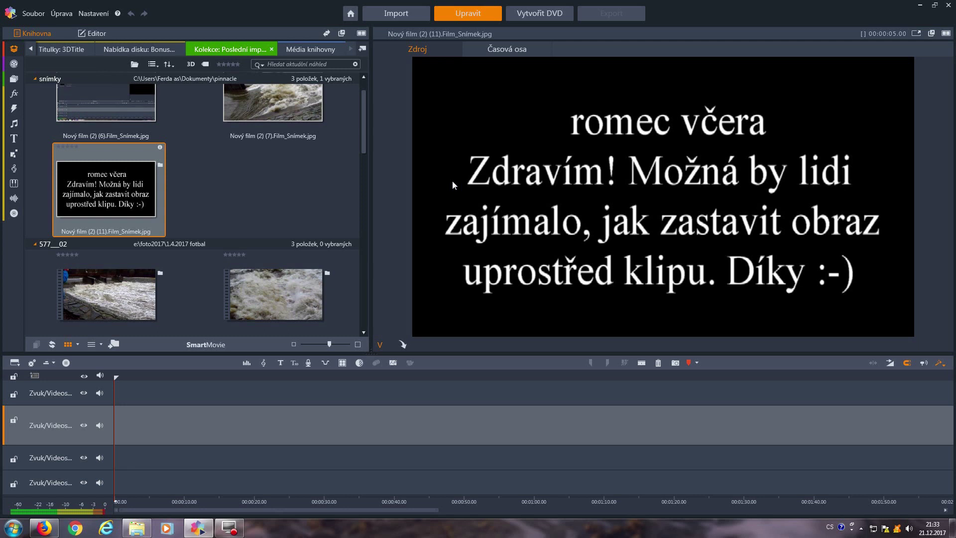
# Preview the MVI_1736.MOV clip from the library and place it at the start of the first timeline track.
pyautogui.scroll(-5, 319, 186)
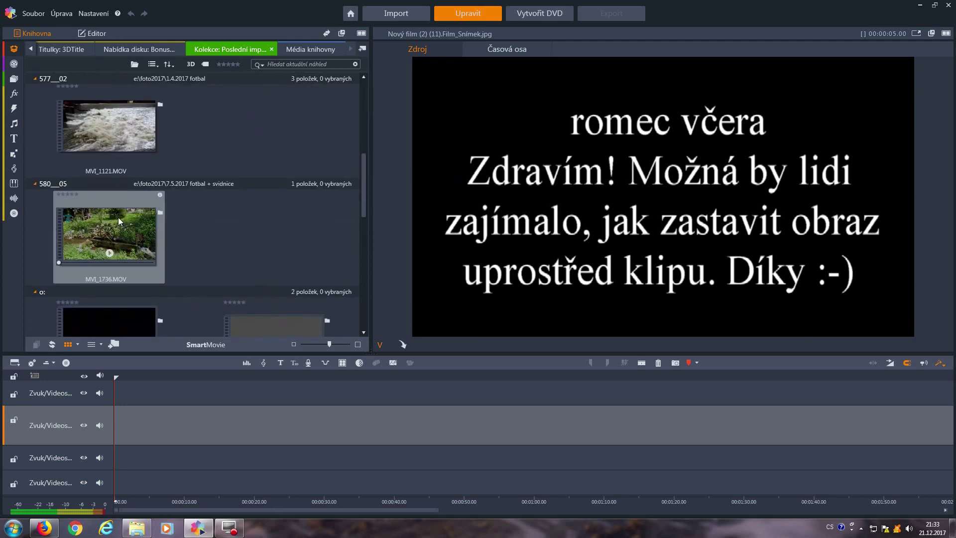
pyautogui.click(132, 233)
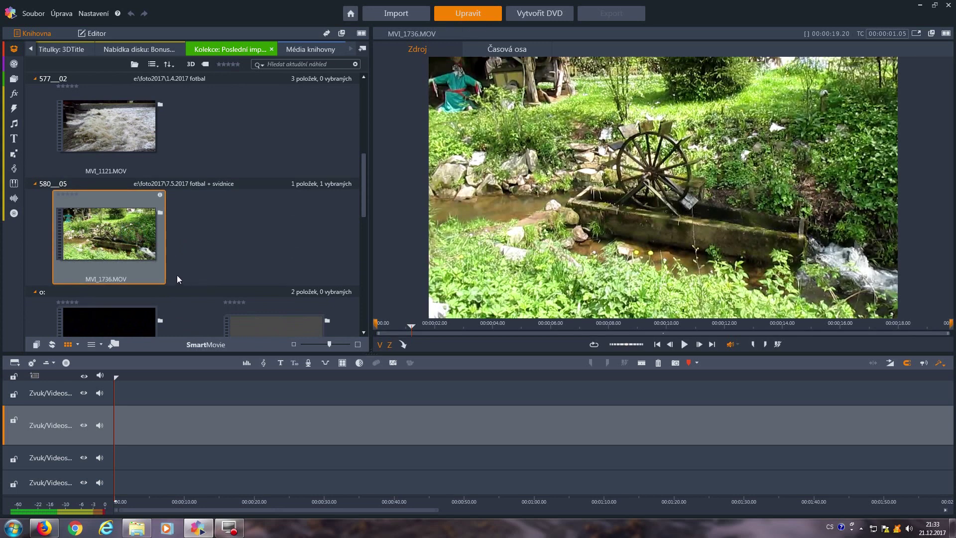
pyautogui.click(685, 345)
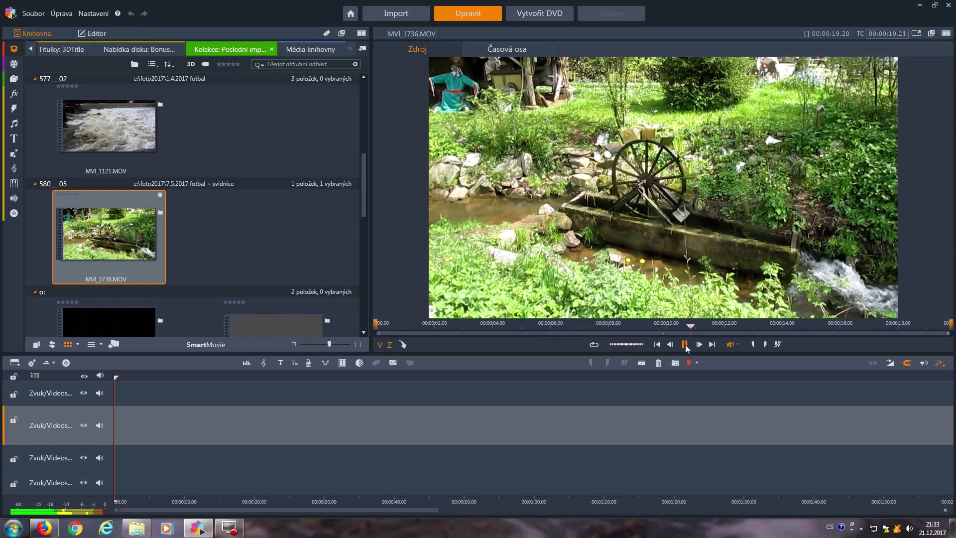
pyautogui.click(685, 345)
pyautogui.moveTo(89, 240); pyautogui.dragTo(124, 390)
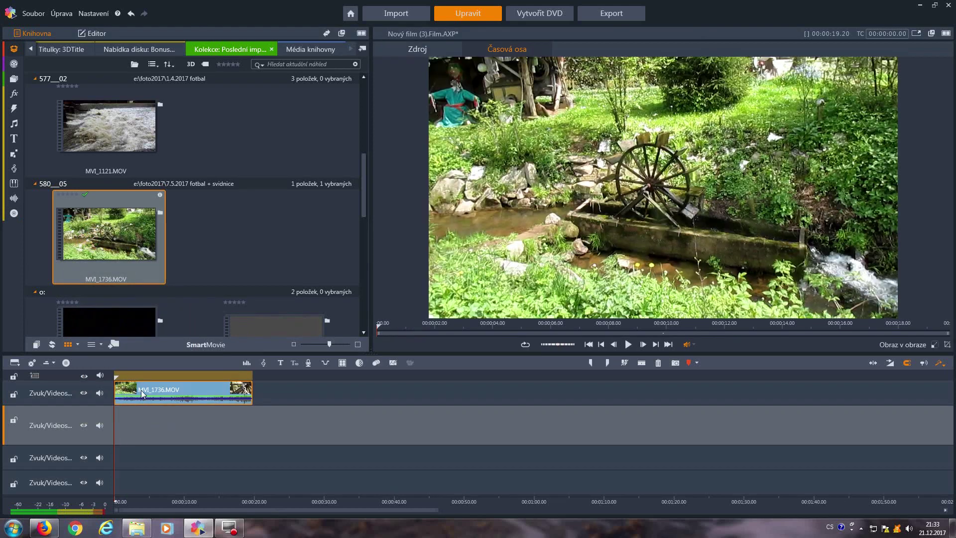
# Capture a snapshot of the timeline frame at 00:00:03.23 and split the clip at that point.
pyautogui.click(120, 379)
pyautogui.moveTo(121, 379); pyautogui.dragTo(141, 384)
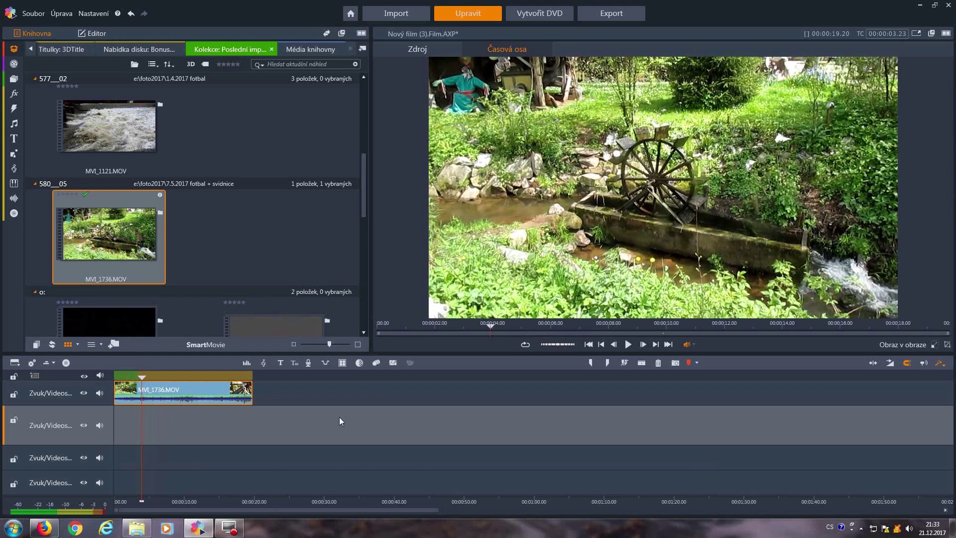
pyautogui.click(676, 364)
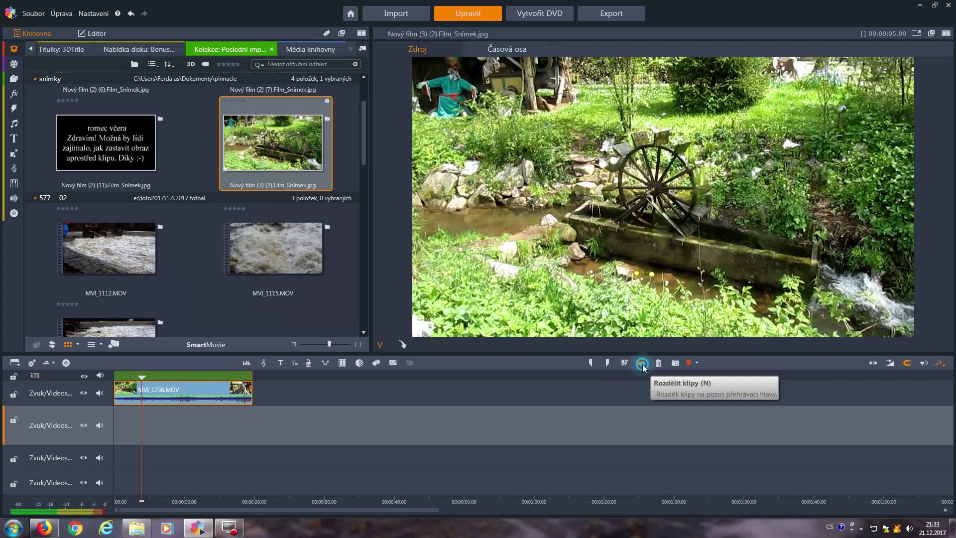
pyautogui.click(642, 364)
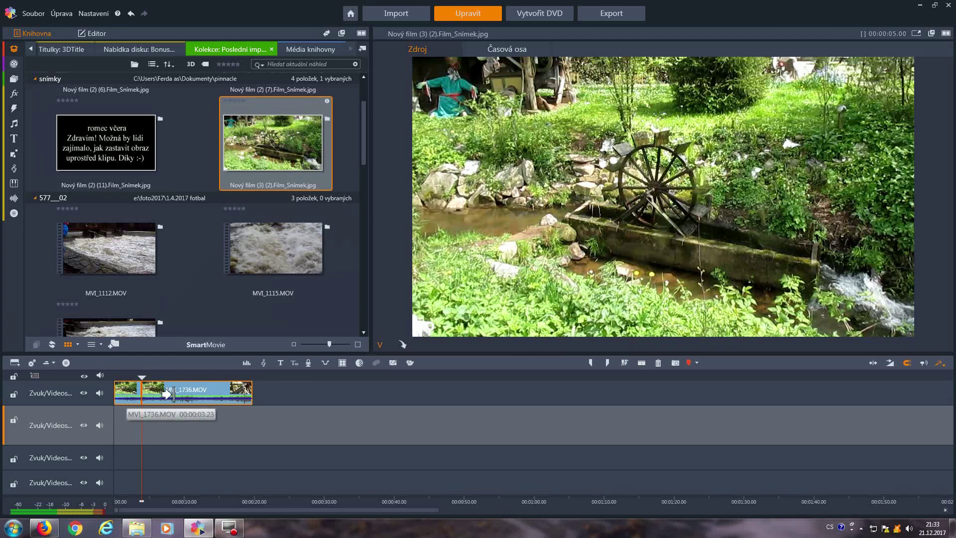
# Place the snapshot on the second track at the split and shift the clip's second part to start at the snapshot's end.
pyautogui.moveTo(307, 139); pyautogui.dragTo(151, 421)
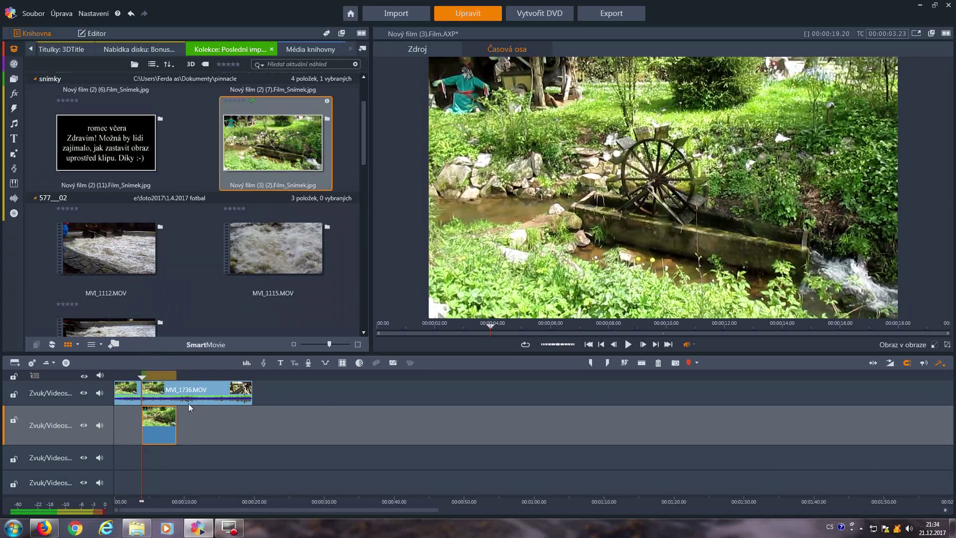
pyautogui.click(198, 391)
pyautogui.moveTo(196, 392); pyautogui.dragTo(224, 392)
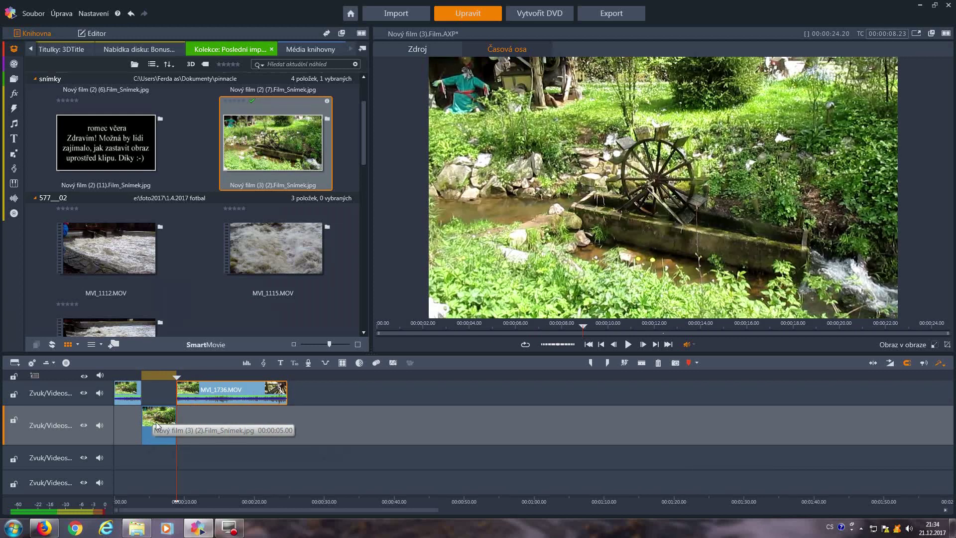
pyautogui.click(908, 365)
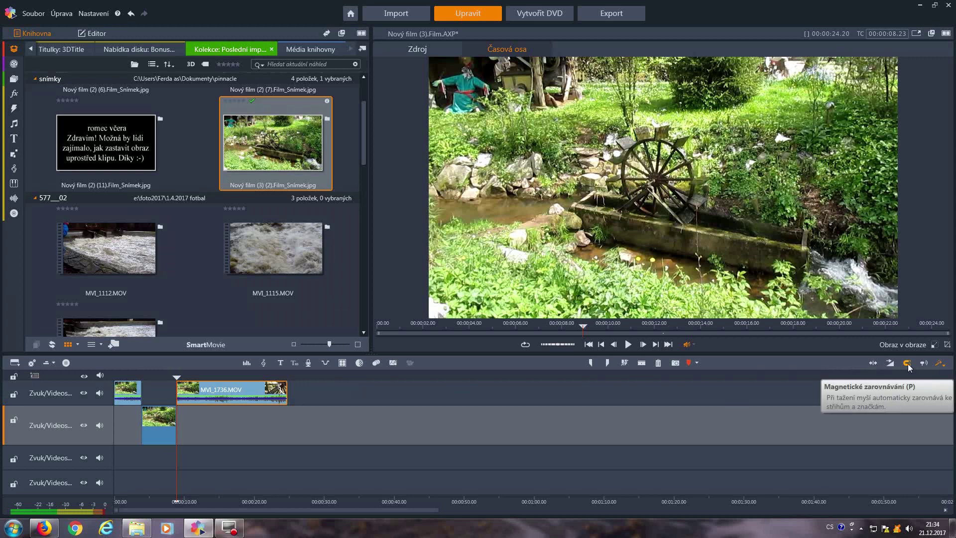
# Play the timeline from near the beginning to check the transition into and out of the freeze frame.
pyautogui.moveTo(177, 379); pyautogui.dragTo(120, 384)
pyautogui.click(628, 345)
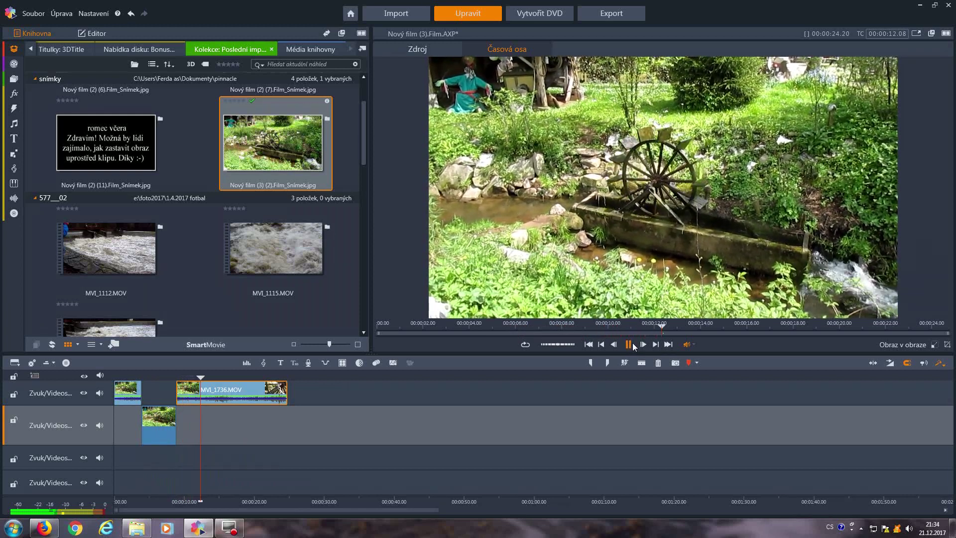
pyautogui.click(630, 344)
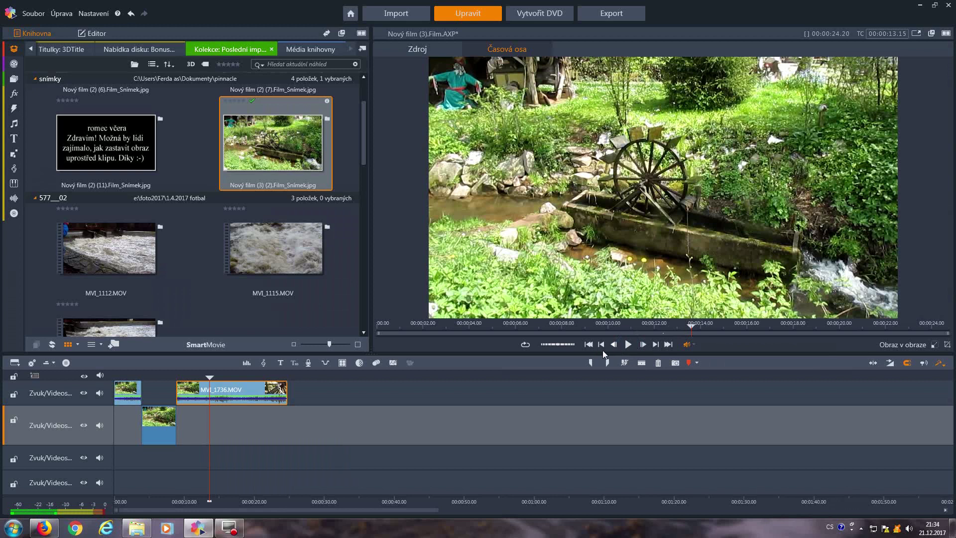
# Capture another snapshot at 00:00:13.04 and split the clip at that frame.
pyautogui.moveTo(211, 377); pyautogui.dragTo(206, 377)
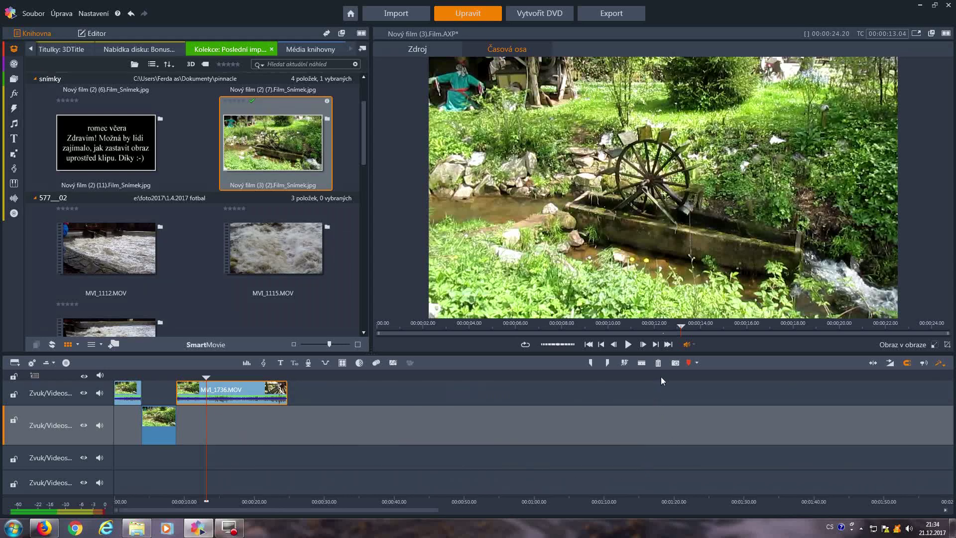
pyautogui.click(676, 364)
pyautogui.click(642, 363)
# Place the second snapshot on the second track at the new split, extended to 00:00:09.09, with the remaining clip starting at its end.
pyautogui.moveTo(144, 243); pyautogui.dragTo(215, 423)
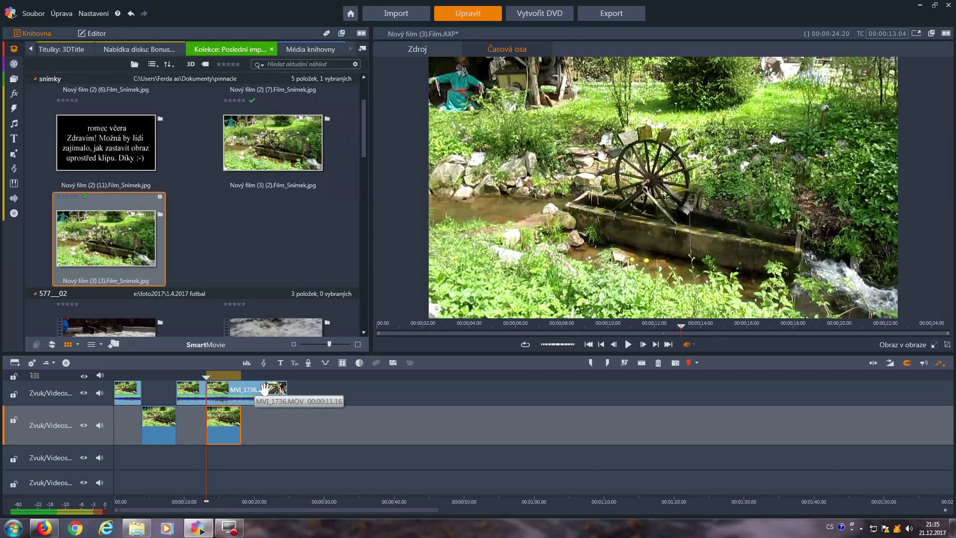
pyautogui.moveTo(273, 388); pyautogui.dragTo(308, 388)
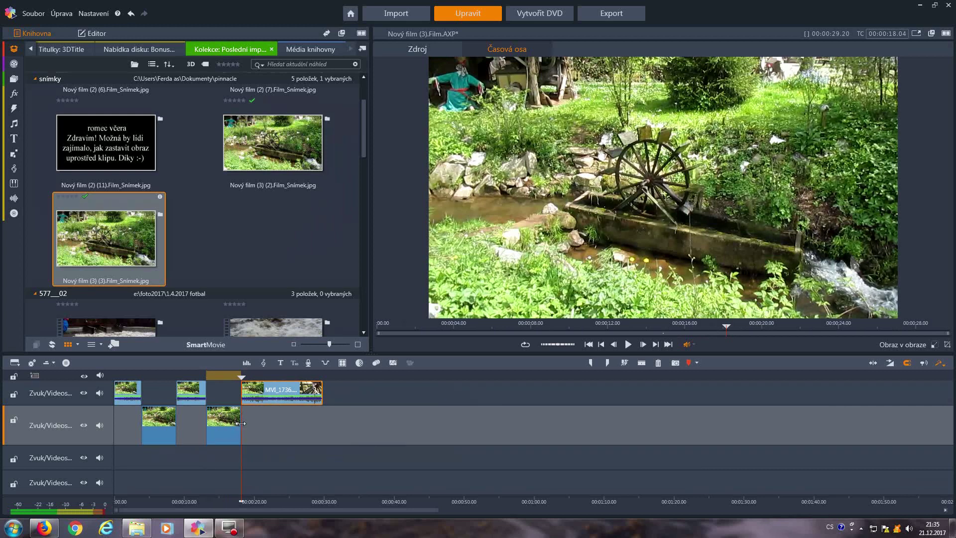
pyautogui.moveTo(234, 427); pyautogui.dragTo(266, 433)
pyautogui.moveTo(296, 392); pyautogui.dragTo(200, 377)
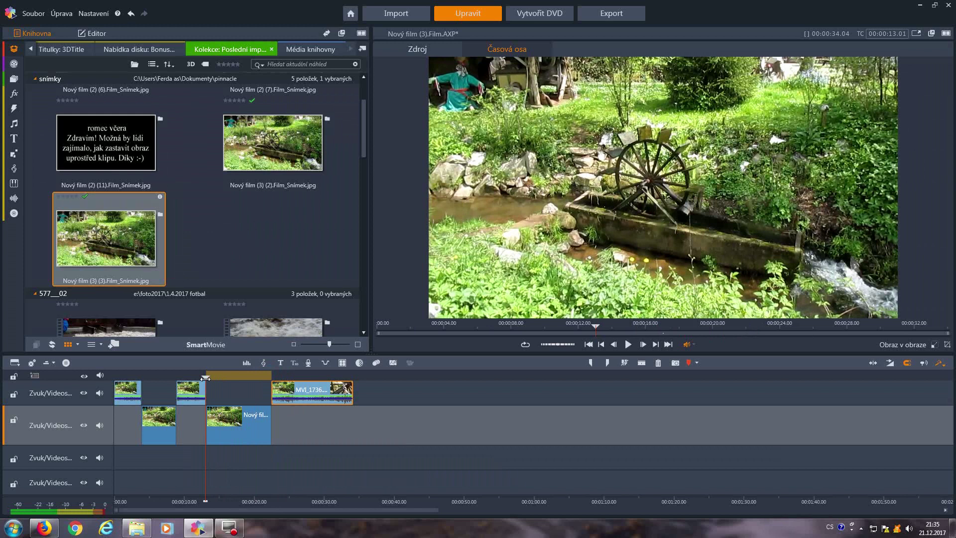
# Play the timeline around the start and end of the second freeze frame to check both cuts.
pyautogui.click(628, 344)
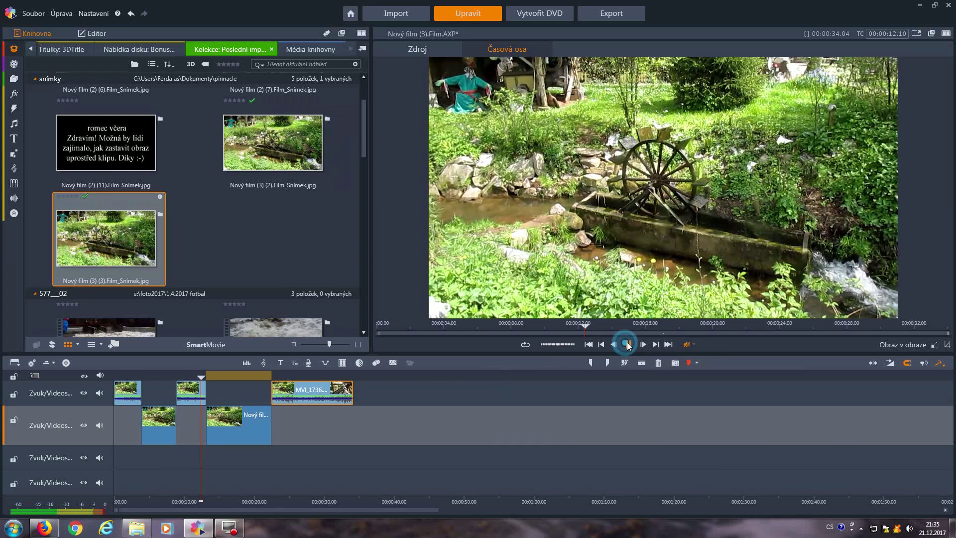
pyautogui.click(630, 344)
pyautogui.moveTo(220, 377); pyautogui.dragTo(265, 384)
pyautogui.click(629, 345)
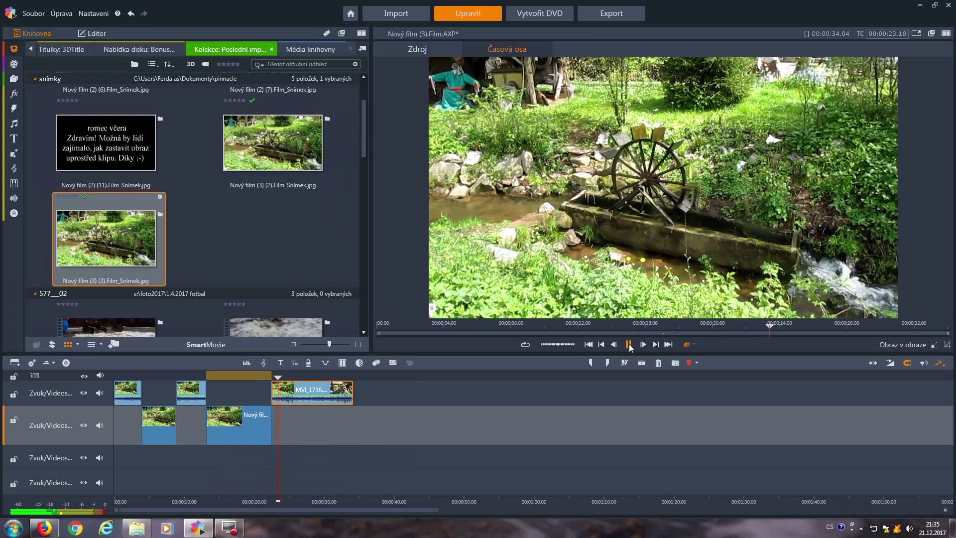
pyautogui.click(632, 345)
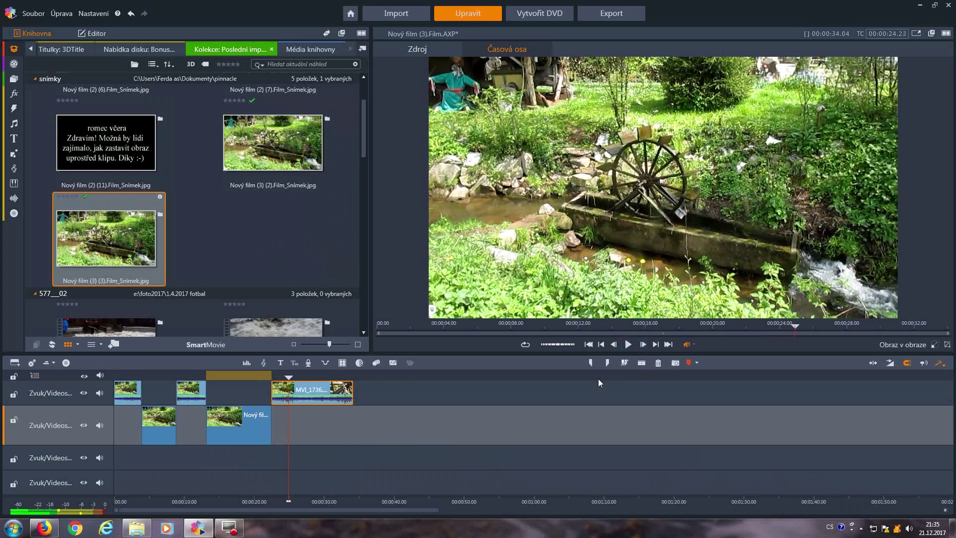
# Open the second snapshot in the pan and zoom editor and switch it to the animated mode (Animované).
pyautogui.click(601, 345)
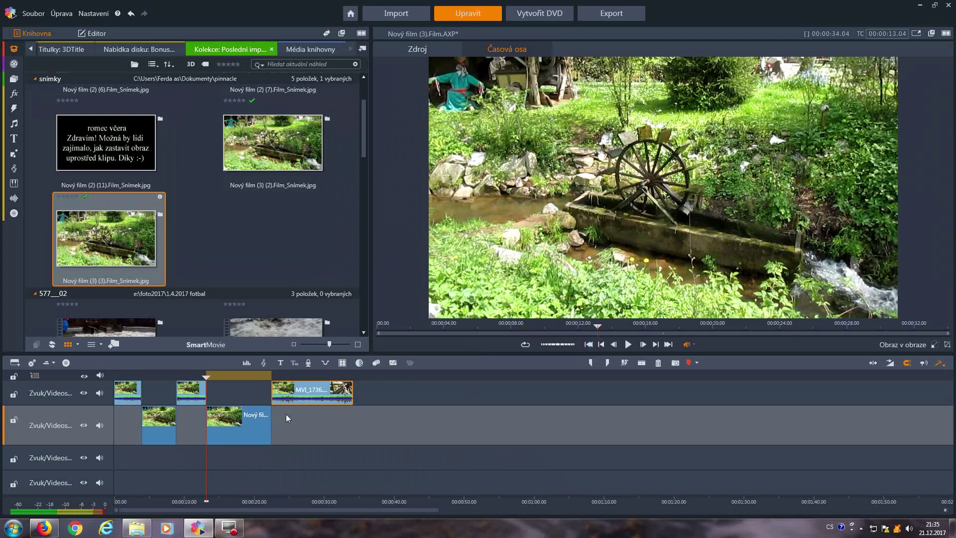
pyautogui.rightClick(240, 420)
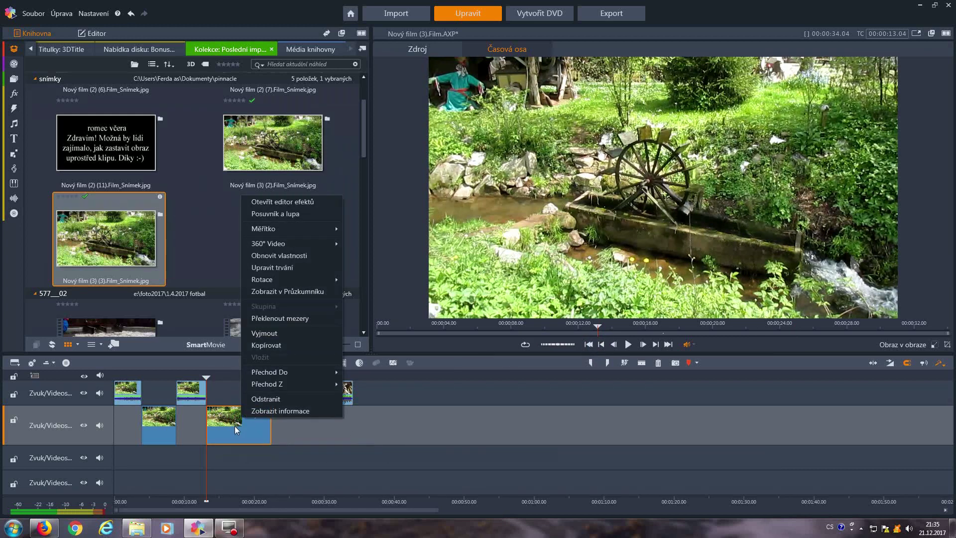
pyautogui.click(282, 215)
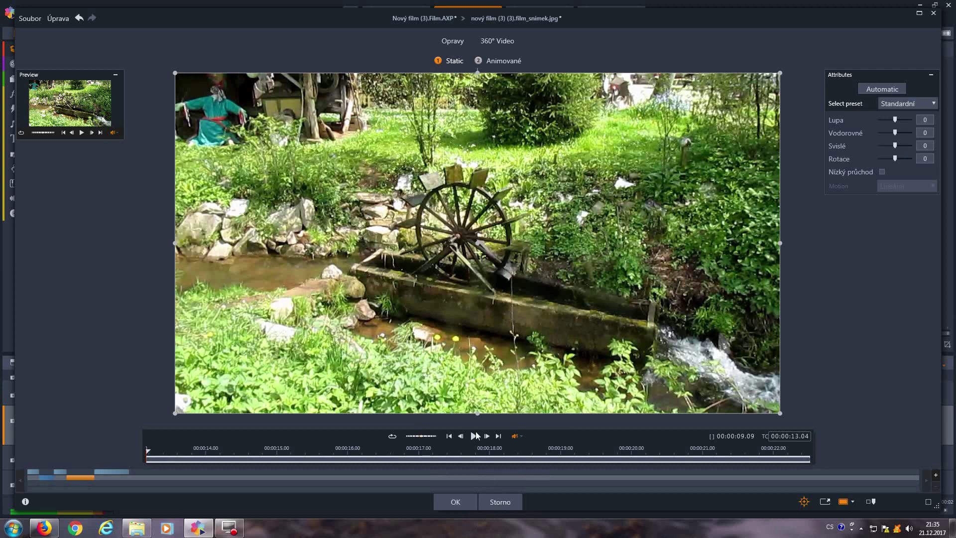
pyautogui.click(473, 437)
pyautogui.click(510, 61)
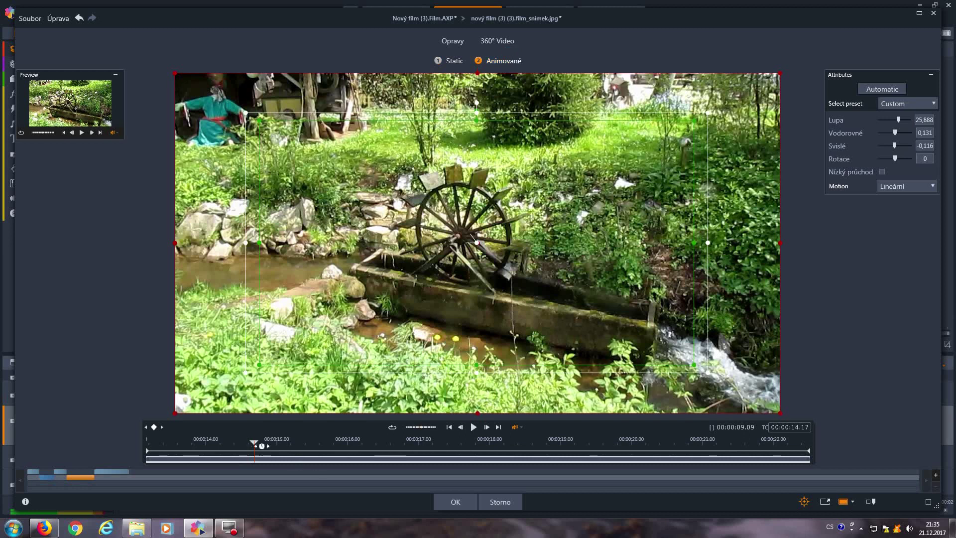
# Set zoom (Lupa), horizontal (Vodorovné) and vertical (Svislé) position to 0 at the first keyframe, 00:00:13.04.
pyautogui.moveTo(255, 442); pyautogui.dragTo(132, 457)
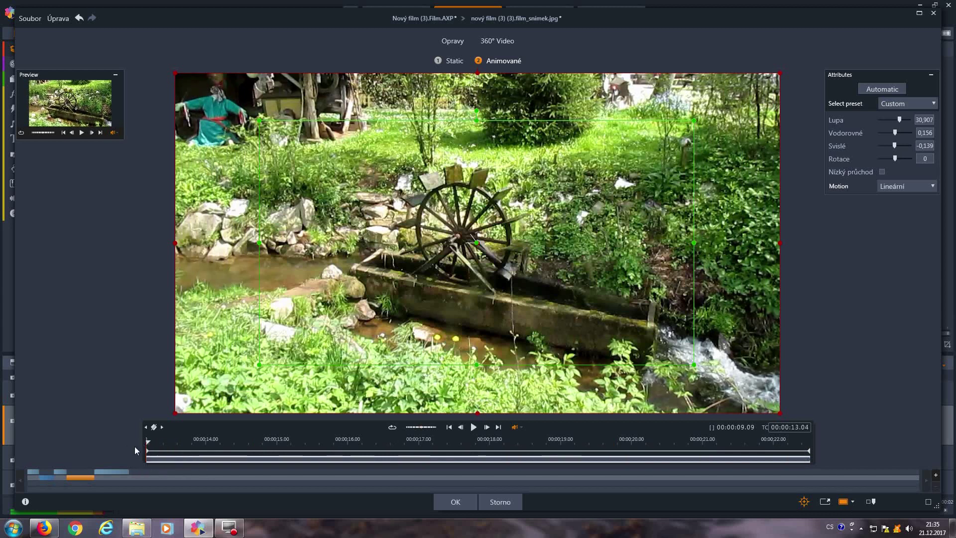
pyautogui.click(929, 122)
pyautogui.write('0')
pyautogui.press('Return')
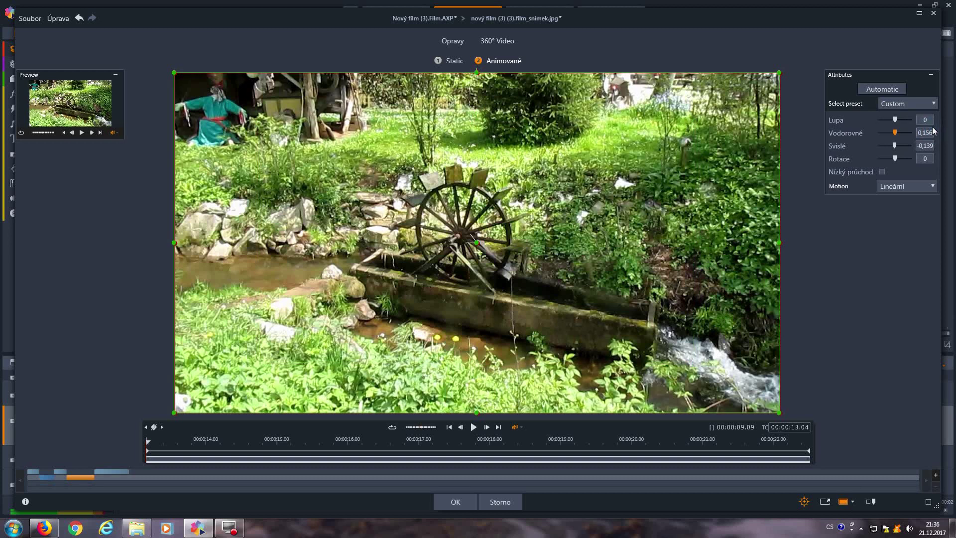
pyautogui.click(930, 145)
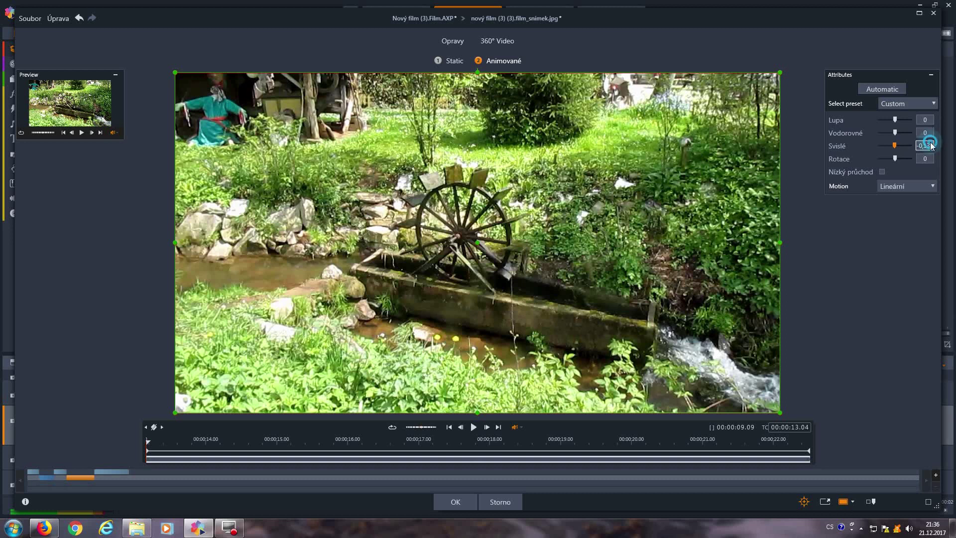
pyautogui.write('0')
pyautogui.press('Return')
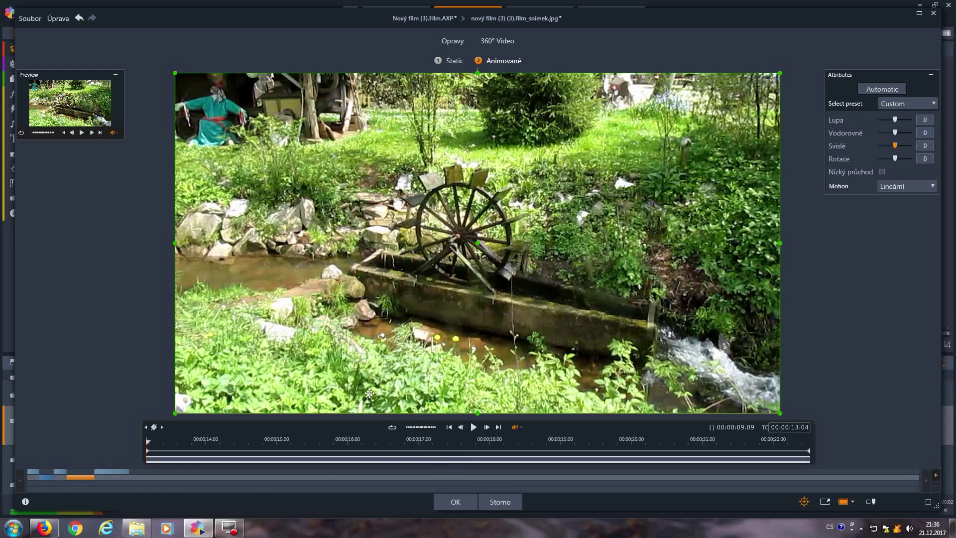
# Add a keyframe at 00:00:16.01 with the zoom (Lupa) set to 60.
pyautogui.moveTo(148, 441); pyautogui.dragTo(351, 456)
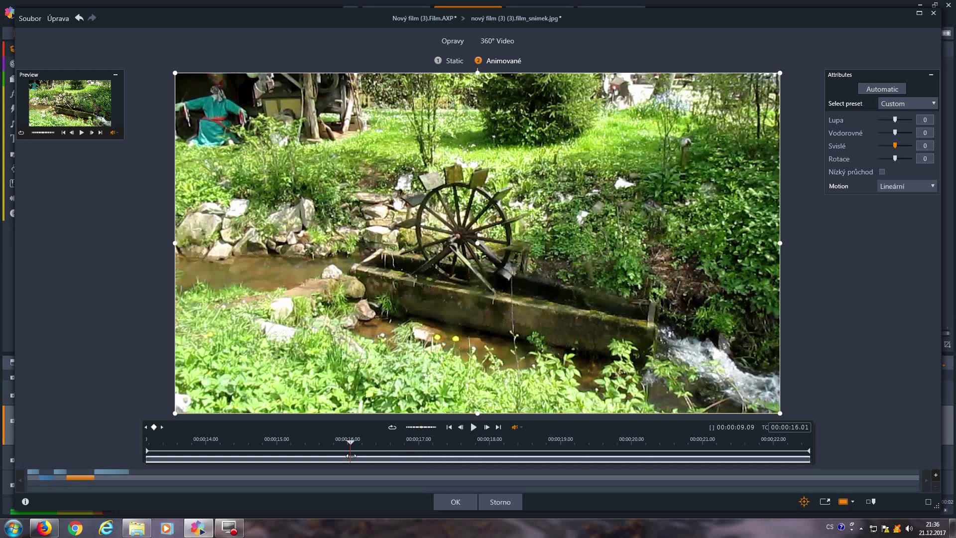
pyautogui.moveTo(897, 119); pyautogui.dragTo(913, 124)
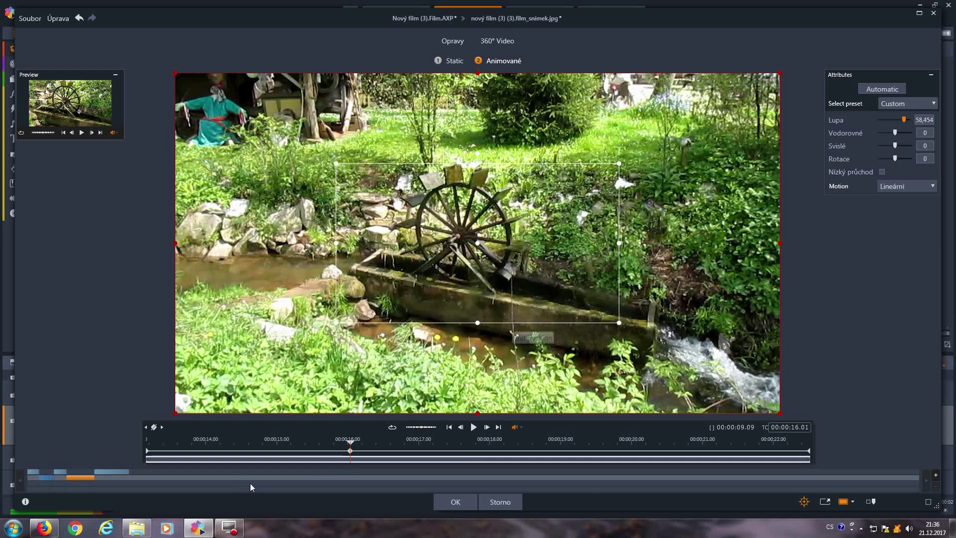
pyautogui.moveTo(350, 441); pyautogui.dragTo(563, 442)
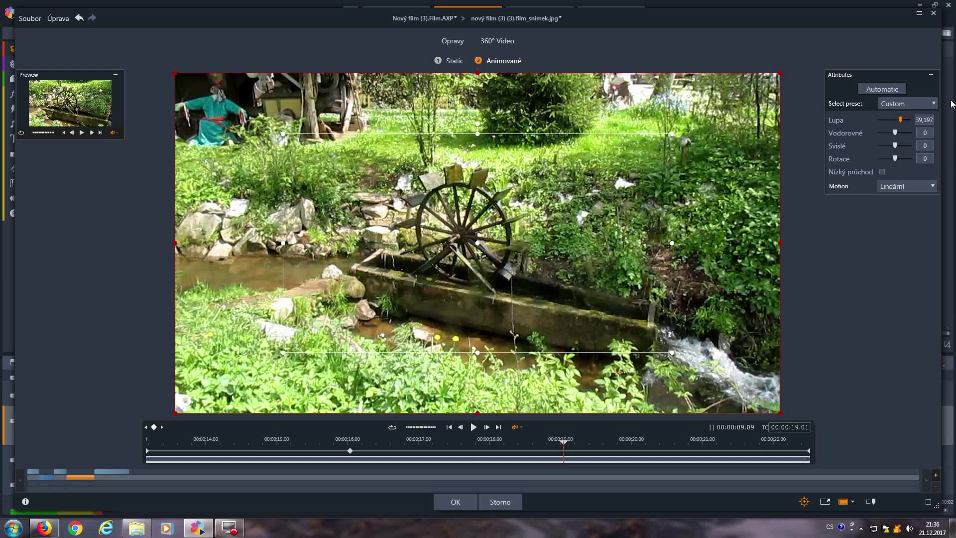
pyautogui.moveTo(562, 442); pyautogui.dragTo(351, 461)
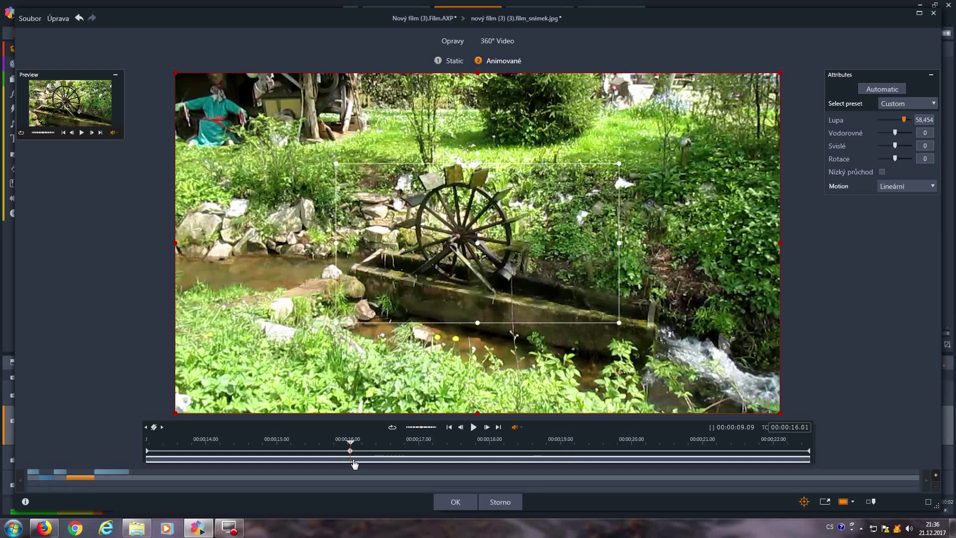
pyautogui.click(925, 121)
pyautogui.write('60')
pyautogui.press('Return')
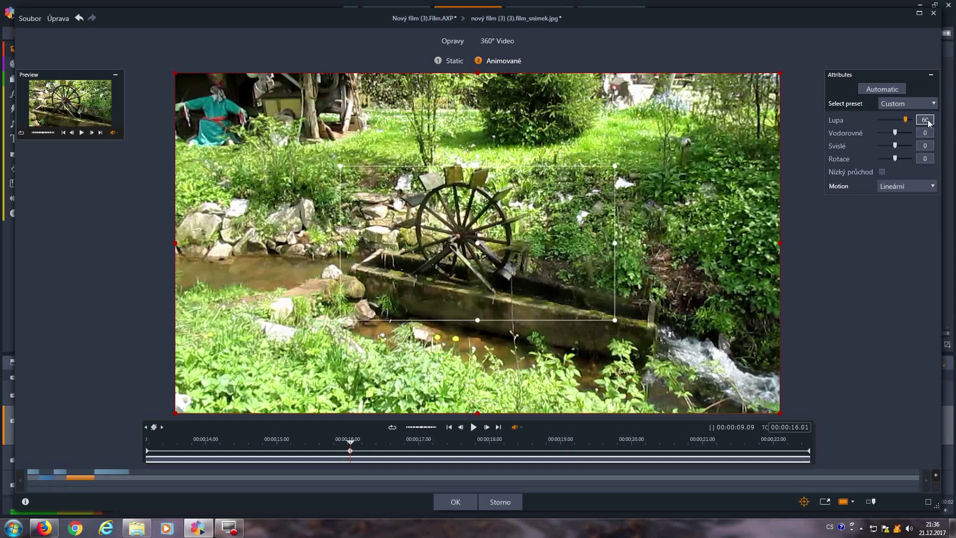
# Add a keyframe at 00:00:19.01 with the zoom (Lupa) set to 60.
pyautogui.moveTo(351, 443); pyautogui.dragTo(562, 451)
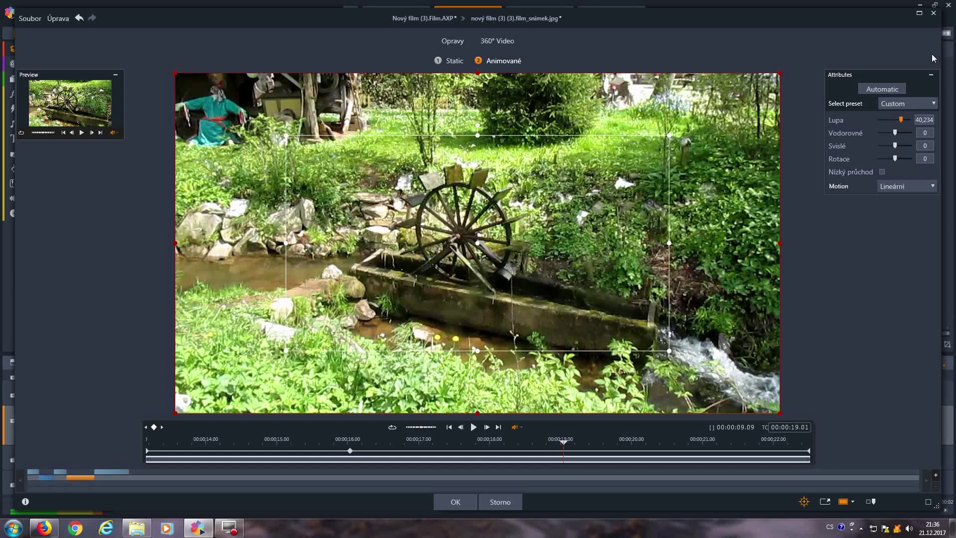
pyautogui.doubleClick(925, 120)
pyautogui.write('60')
pyautogui.press('Return')
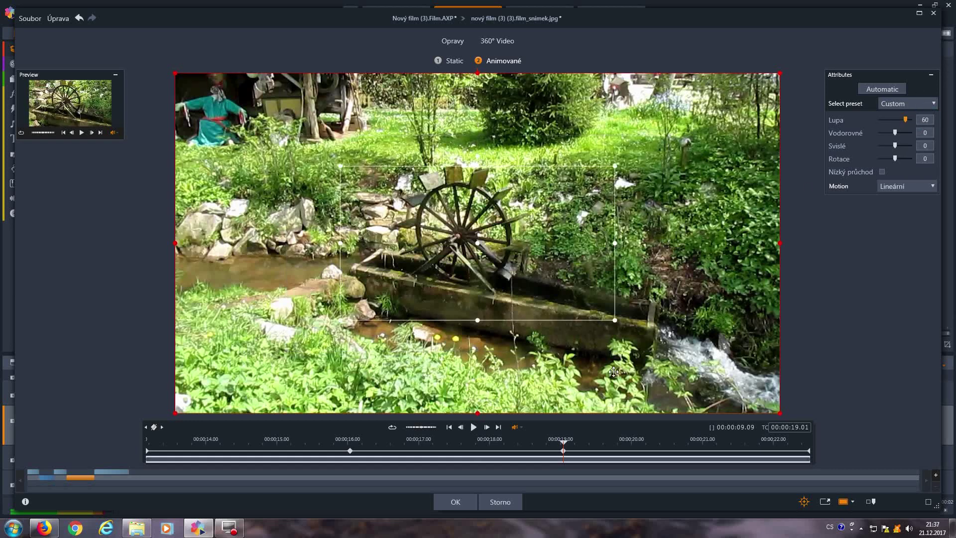
# Scrub through the zoom animation to the last keyframe at 00:00:22.13 to check its framing.
pyautogui.click(563, 443)
pyautogui.moveTo(563, 443); pyautogui.dragTo(527, 443)
pyautogui.moveTo(619, 447); pyautogui.dragTo(818, 452)
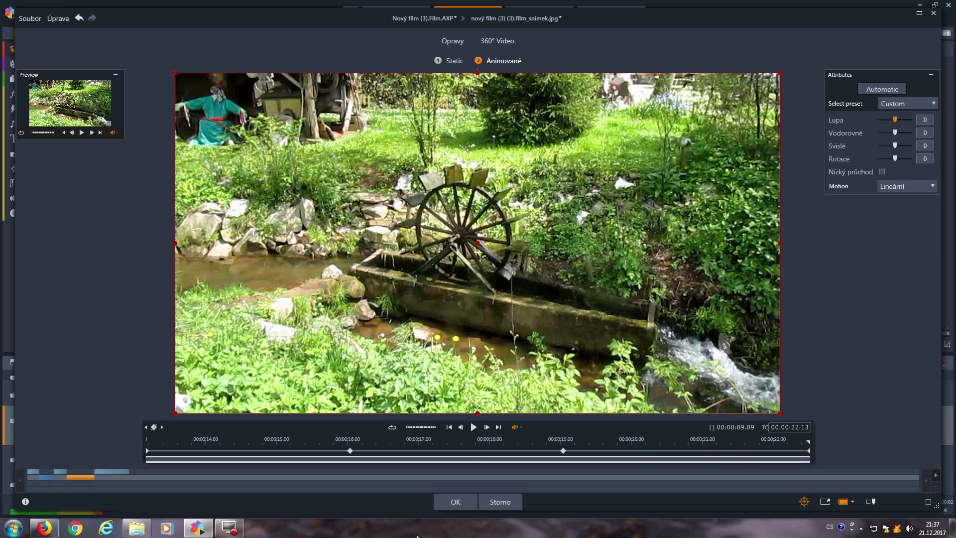
# Apply the zoom animation to the second freeze frame and play the timeline from 00:00:12.01 to review it.
pyautogui.click(456, 502)
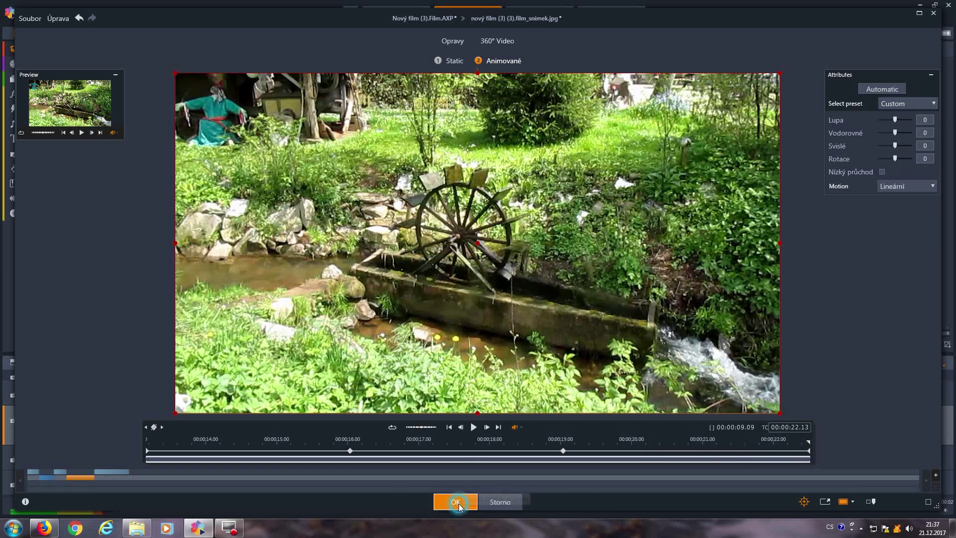
pyautogui.click(204, 381)
pyautogui.moveTo(205, 381); pyautogui.dragTo(198, 381)
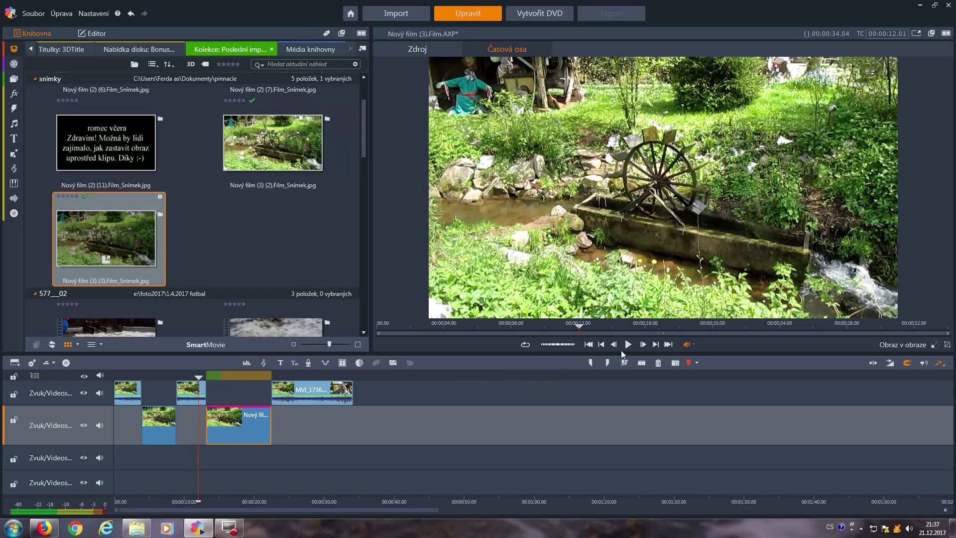
pyautogui.click(626, 347)
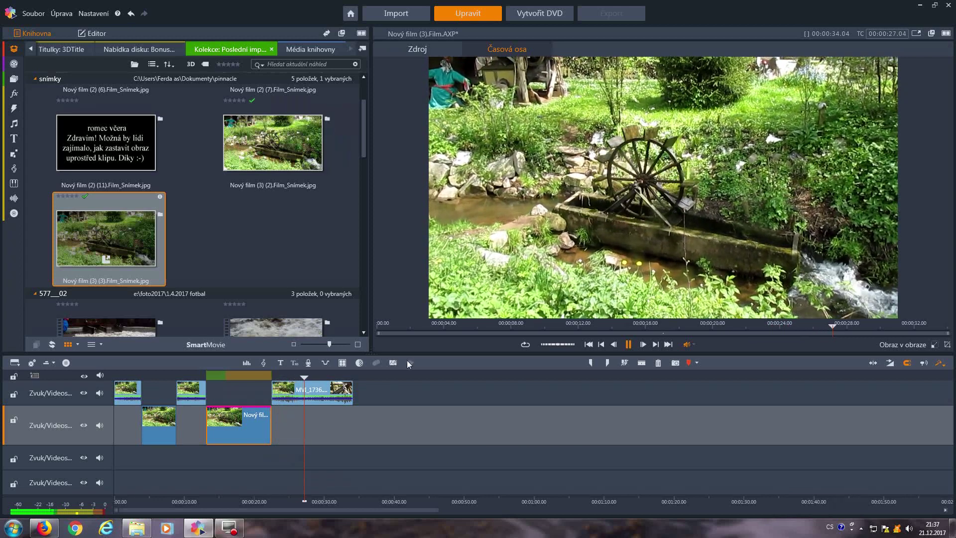
pyautogui.click(628, 344)
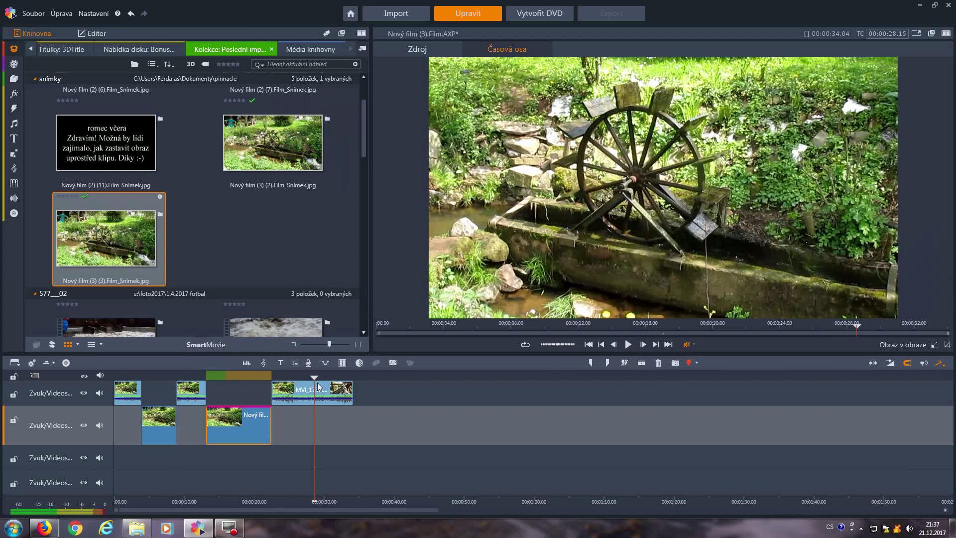
# Take a snapshot at 00:00:27.06, split the clip there and insert the snapshot on the second track before the clip's moved remainder.
pyautogui.moveTo(319, 377); pyautogui.dragTo(305, 391)
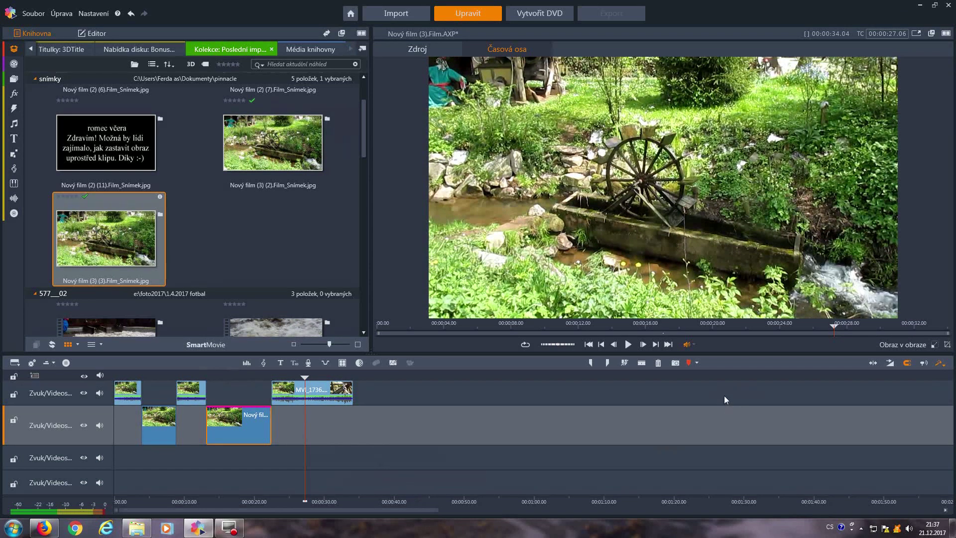
pyautogui.click(675, 363)
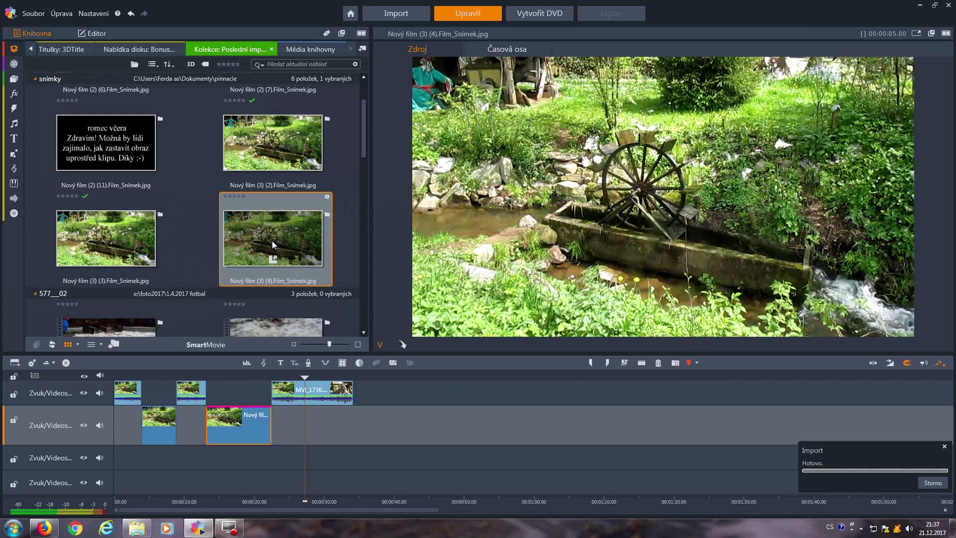
pyautogui.click(642, 363)
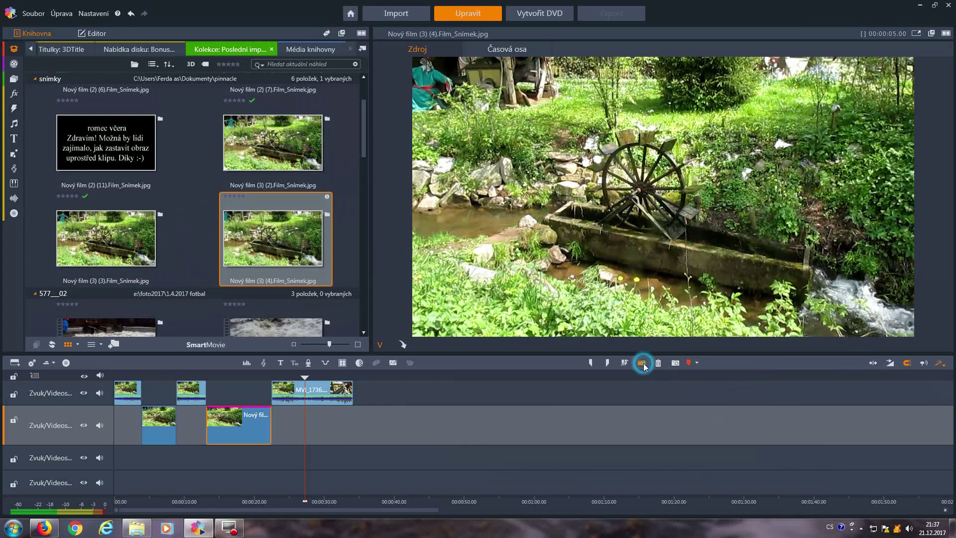
pyautogui.moveTo(308, 245); pyautogui.dragTo(367, 399)
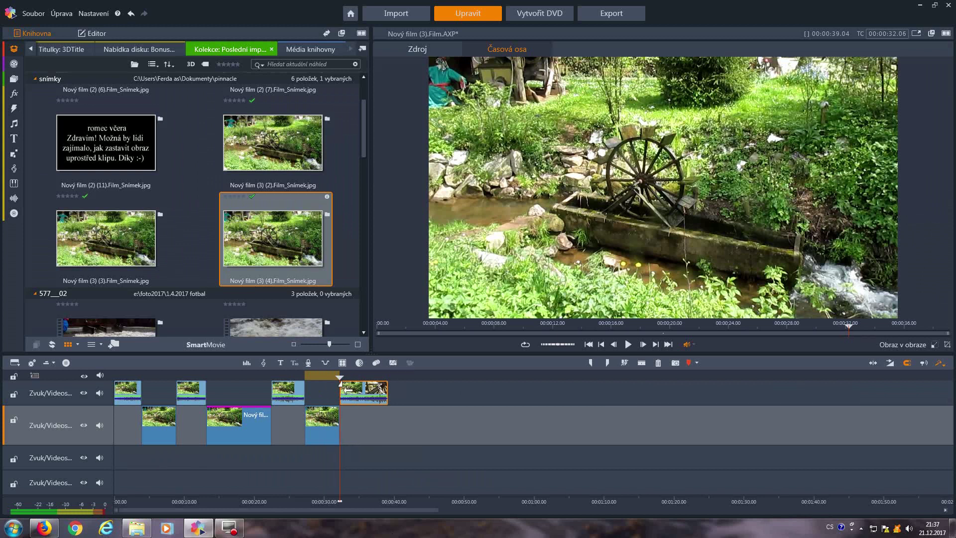
# Move the playhead to 00:00:30.01 over the third freeze frame and open that image's scaling (Měřítko) options.
pyautogui.moveTo(339, 376); pyautogui.dragTo(324, 389)
pyautogui.rightClick(328, 420)
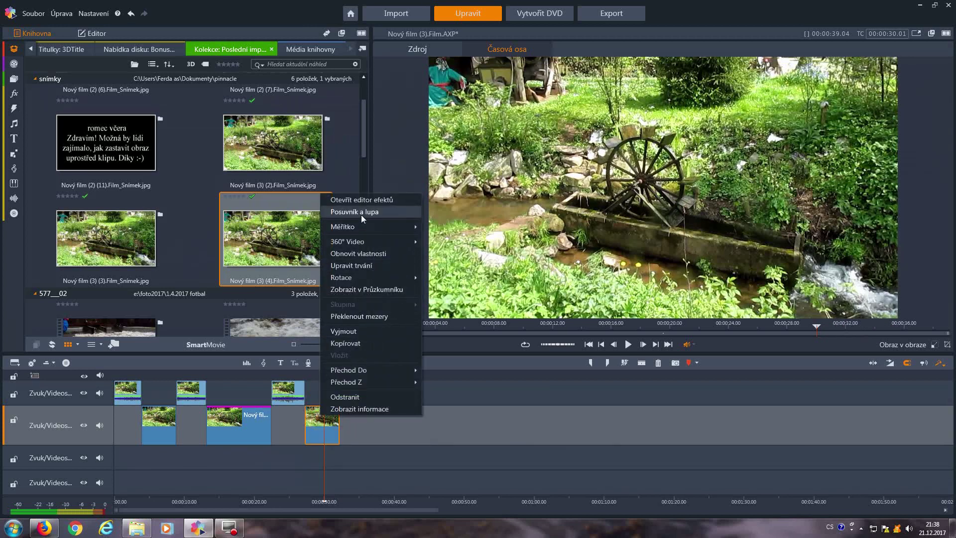
pyautogui.moveTo(368, 228)
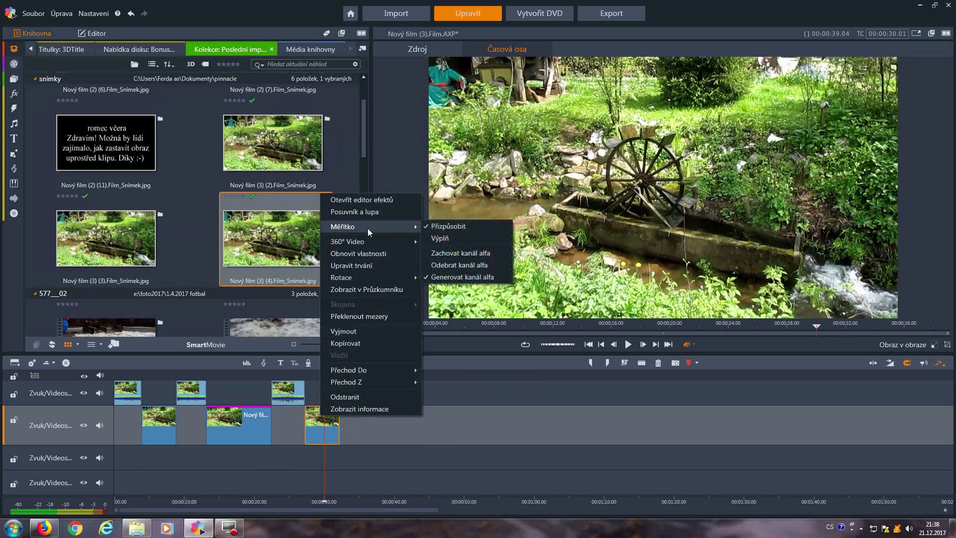